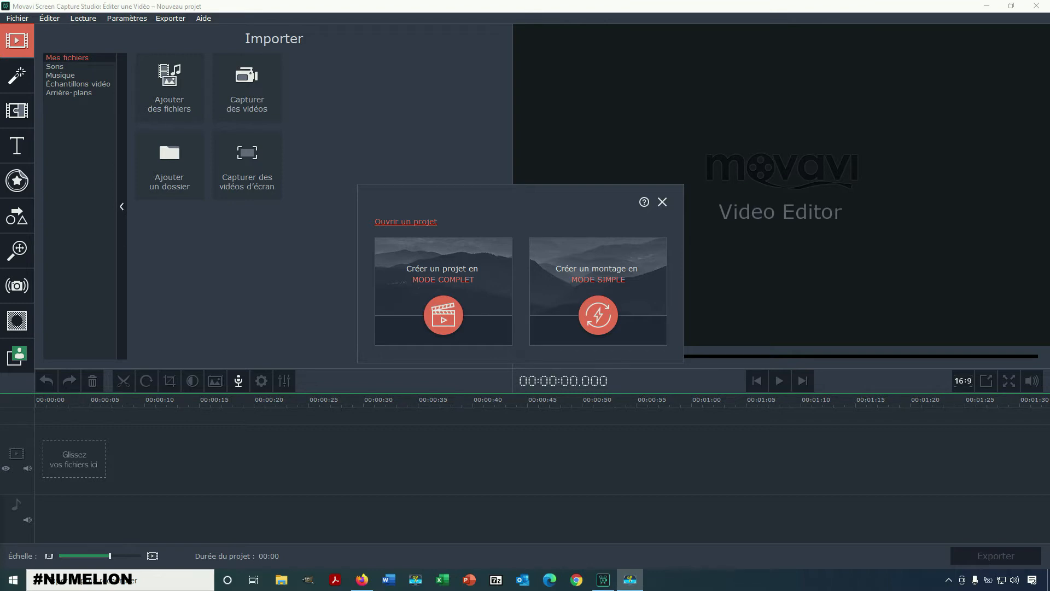
Switch to Firefox and examine the Amazon green screen results, the Elgato Green Screen page and the Neewer backdrop page
left_click(363, 581)
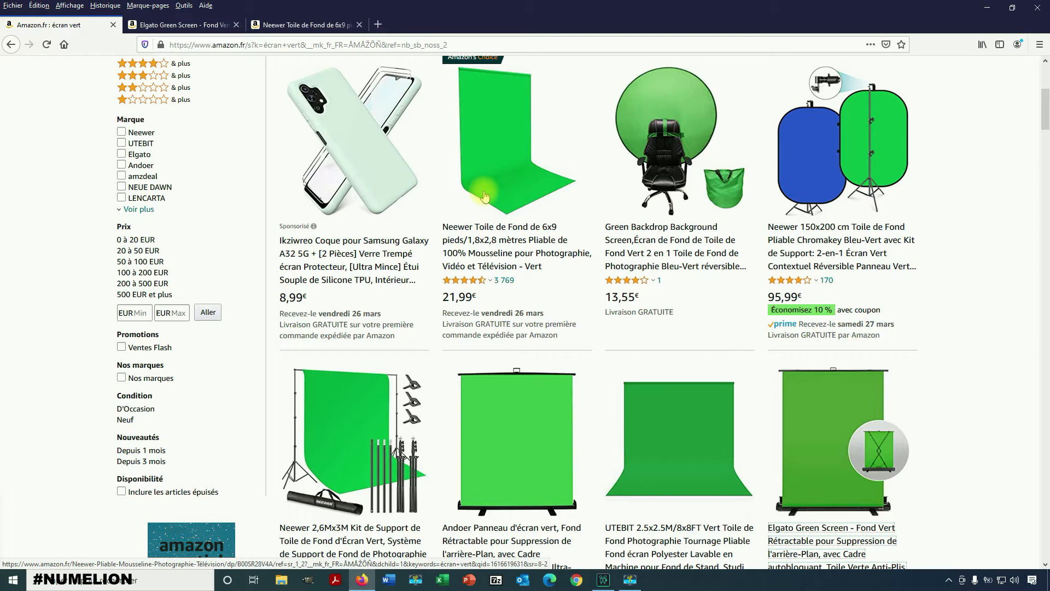
key("ctrl+Tab")
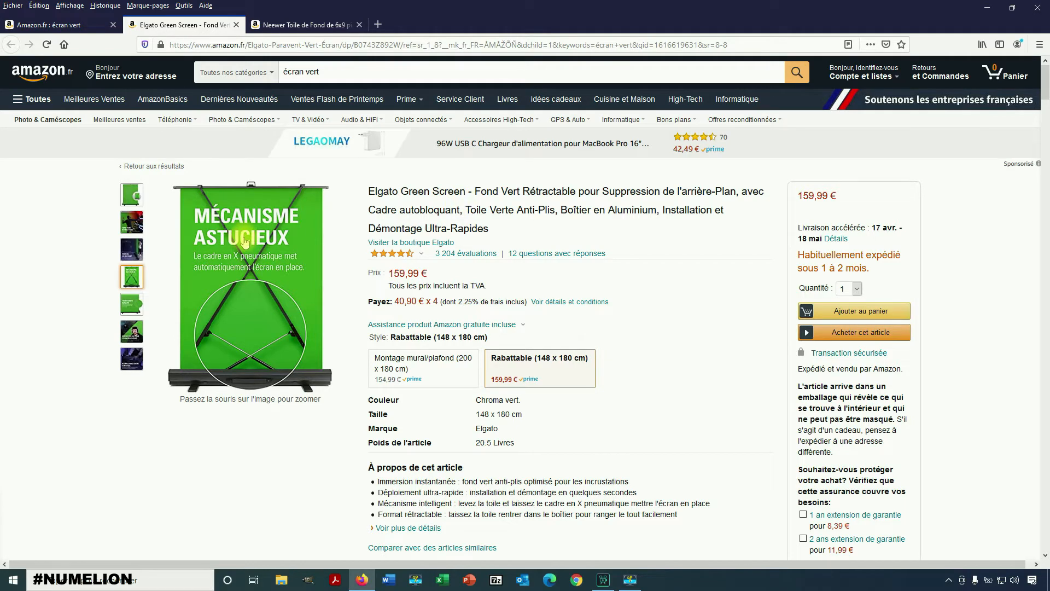
left_click(290, 25)
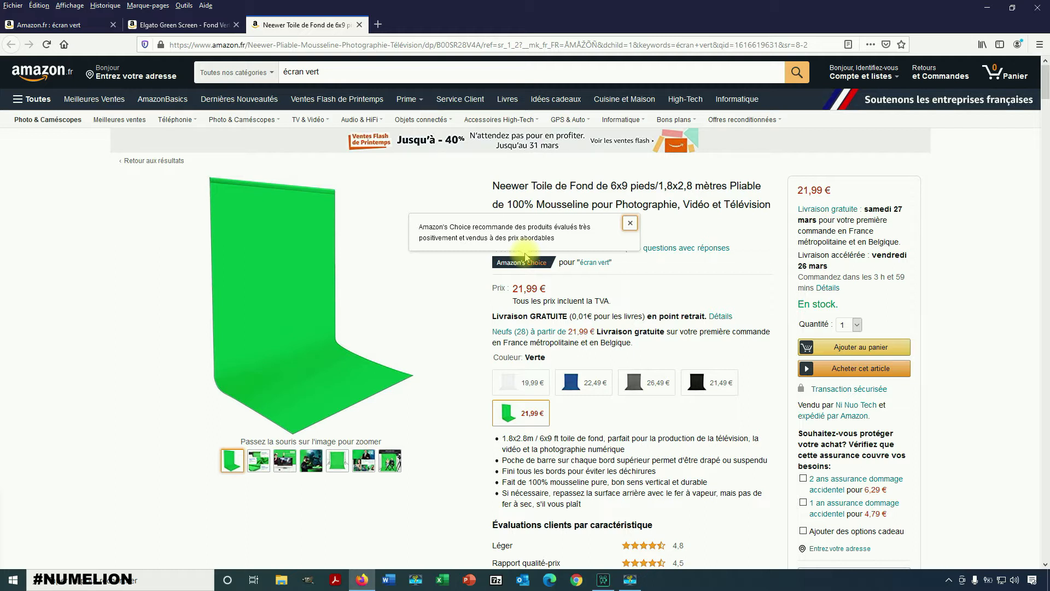
Switch back to Movavi's video editor and dismiss the project start dialog
left_click(629, 582)
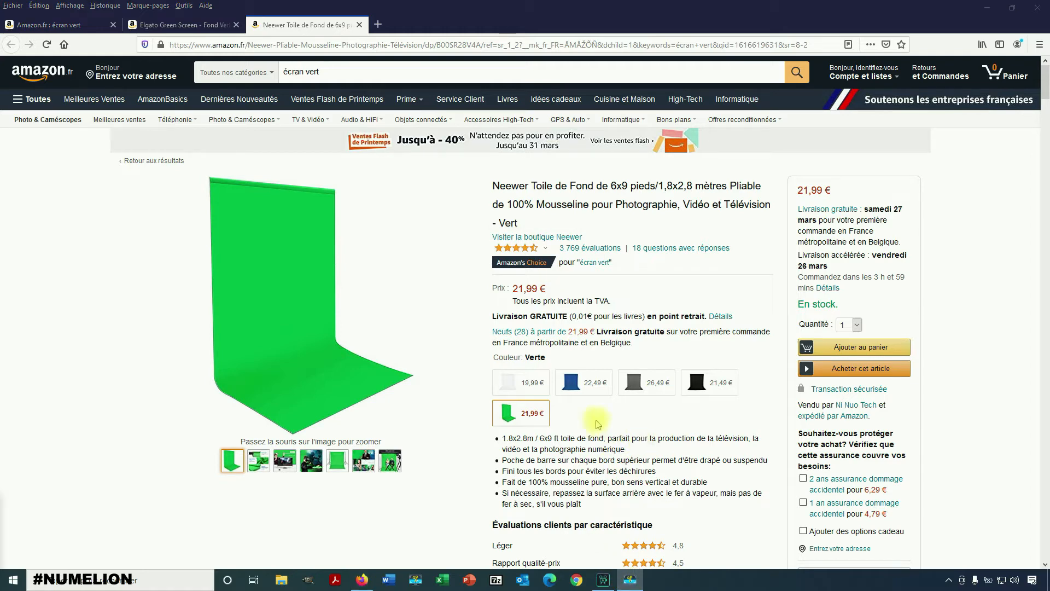
left_click(604, 579)
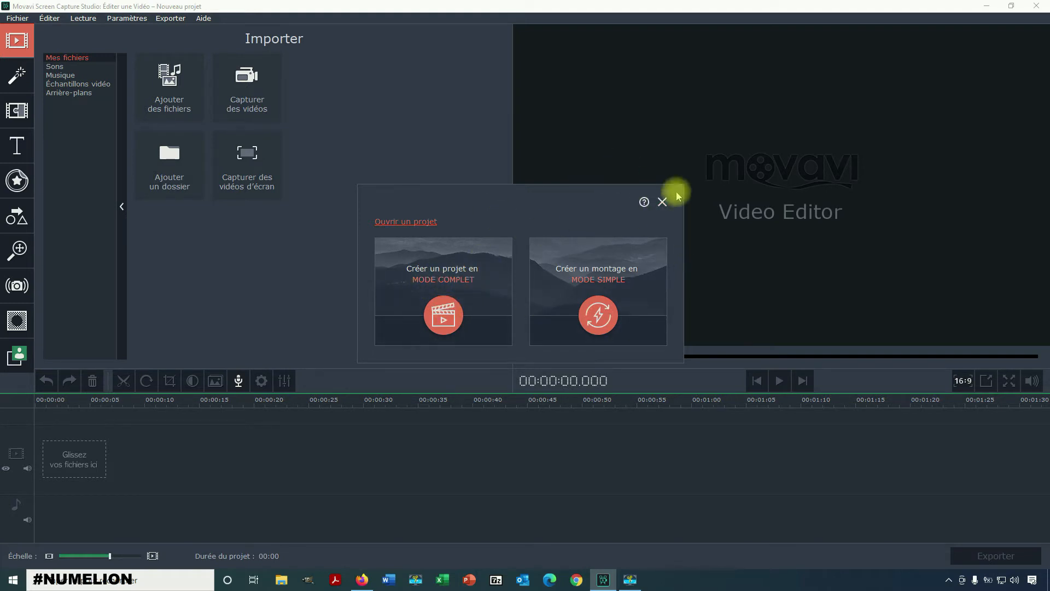
left_click(662, 202)
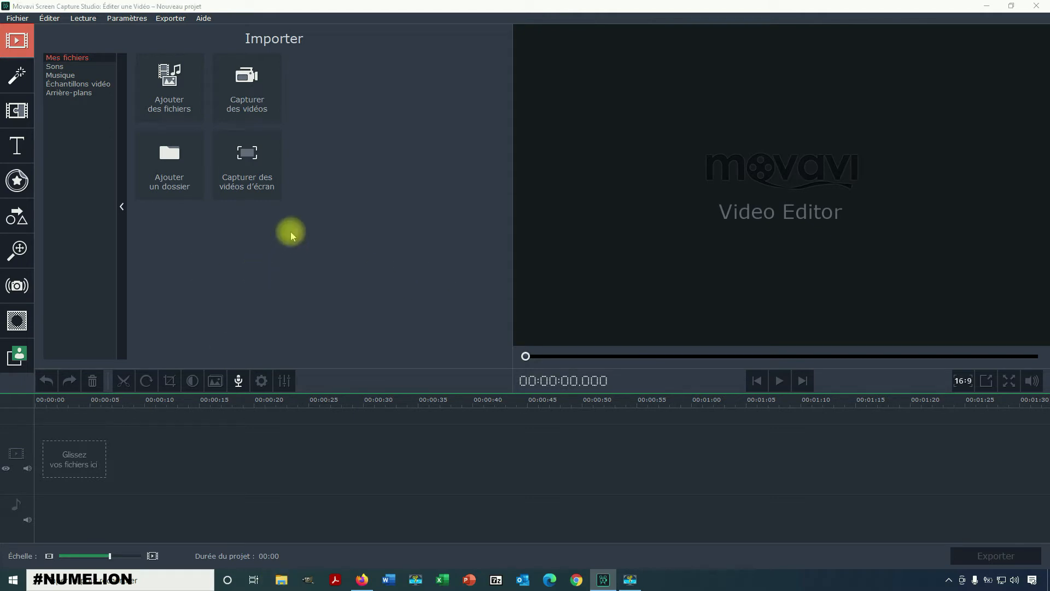
Add the green-screen video Sans titre(1).mp4 and the background image Sans titre(1).jpg from the Desktop folder to the timeline
key("super+e")
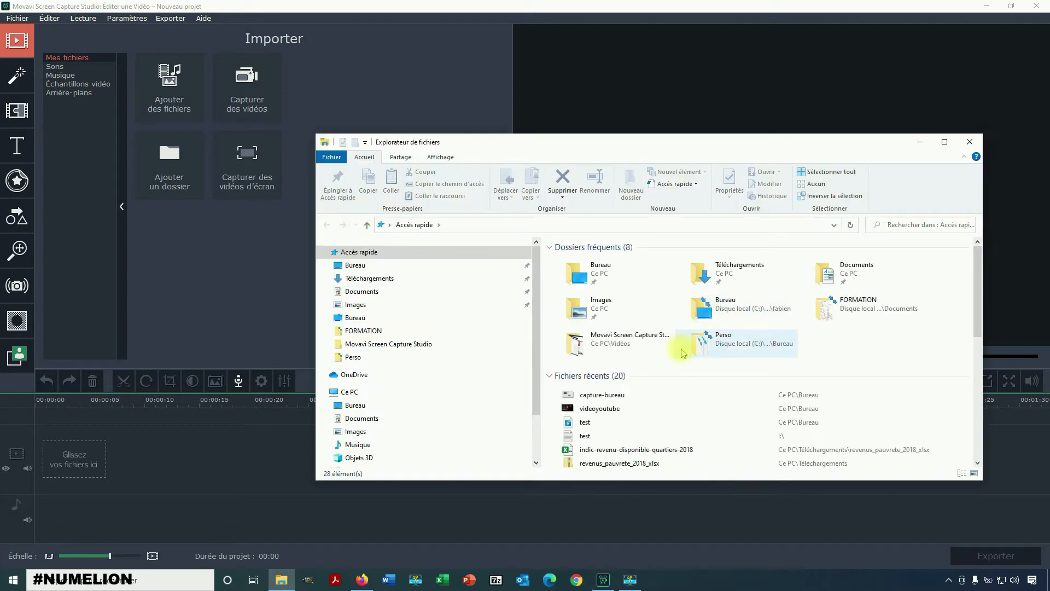
left_click(356, 266)
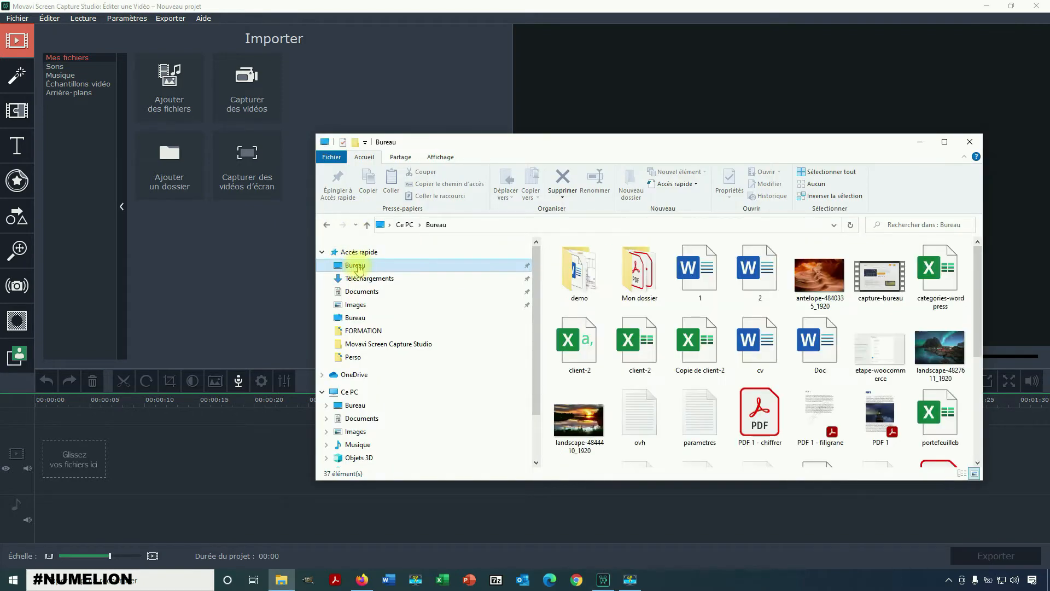
scroll(816, 364, "down", 3)
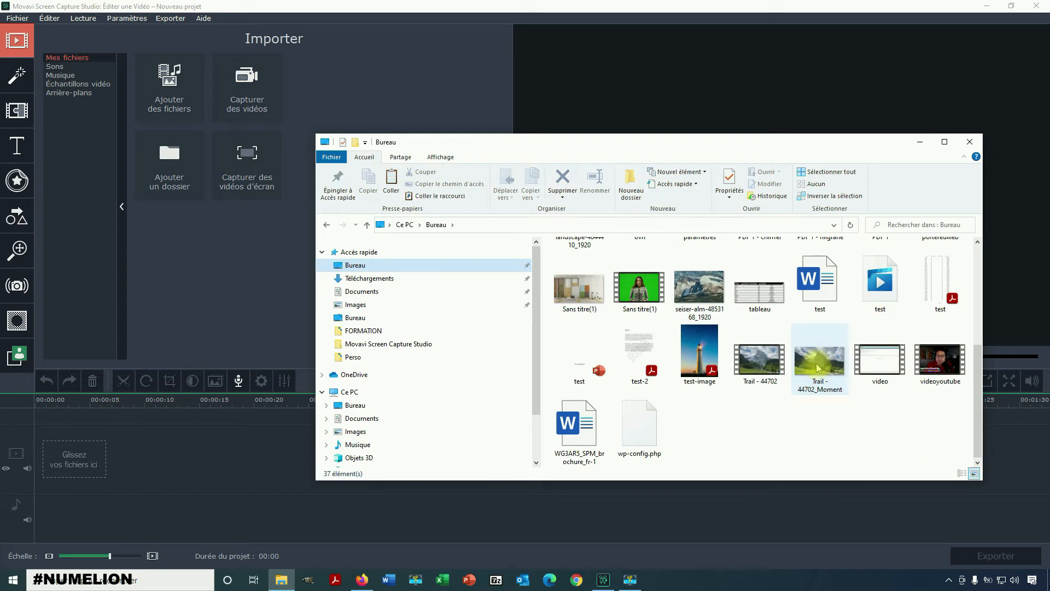
left_click(639, 287)
left_click_drag(639, 287, 53, 471)
left_click(581, 287)
left_click_drag(581, 287, 270, 469)
left_click(920, 136)
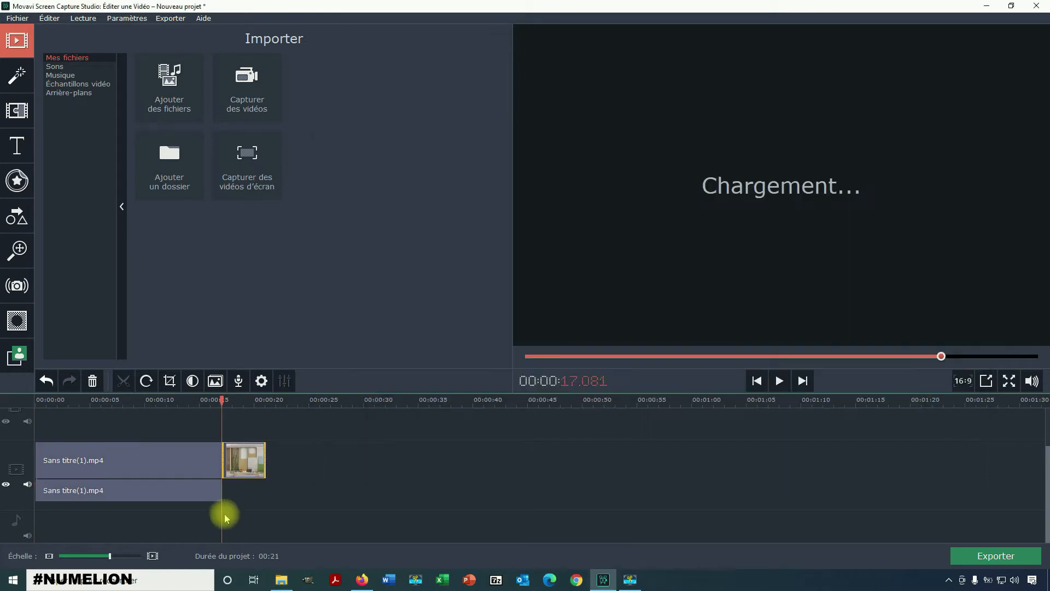
Place the green-screen video on the overlay track above the background image and extend the image clip to about 19 seconds
left_click_drag(1046, 475, 1045, 451)
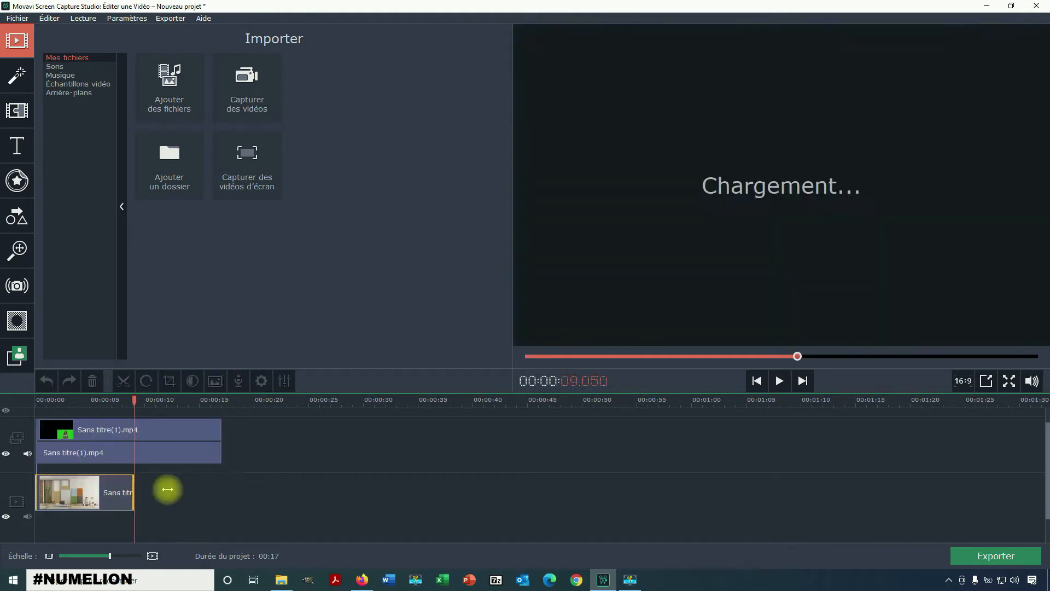
left_click_drag(166, 490, 242, 494)
Split the background image clip at the overlay video's end, 00:00:17.081, and delete the excess part
left_click(218, 426)
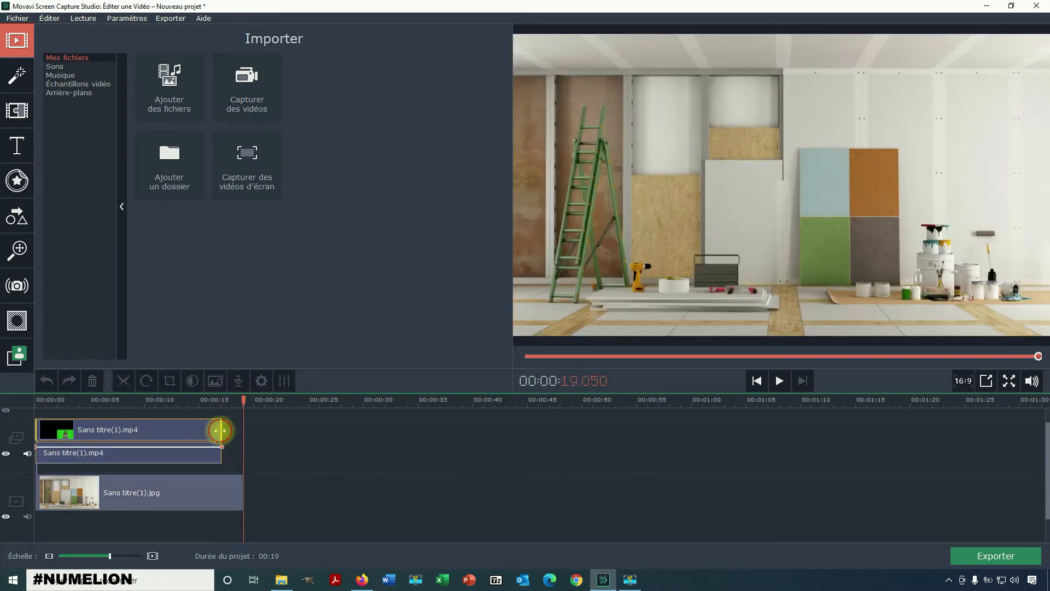
right_click(223, 494)
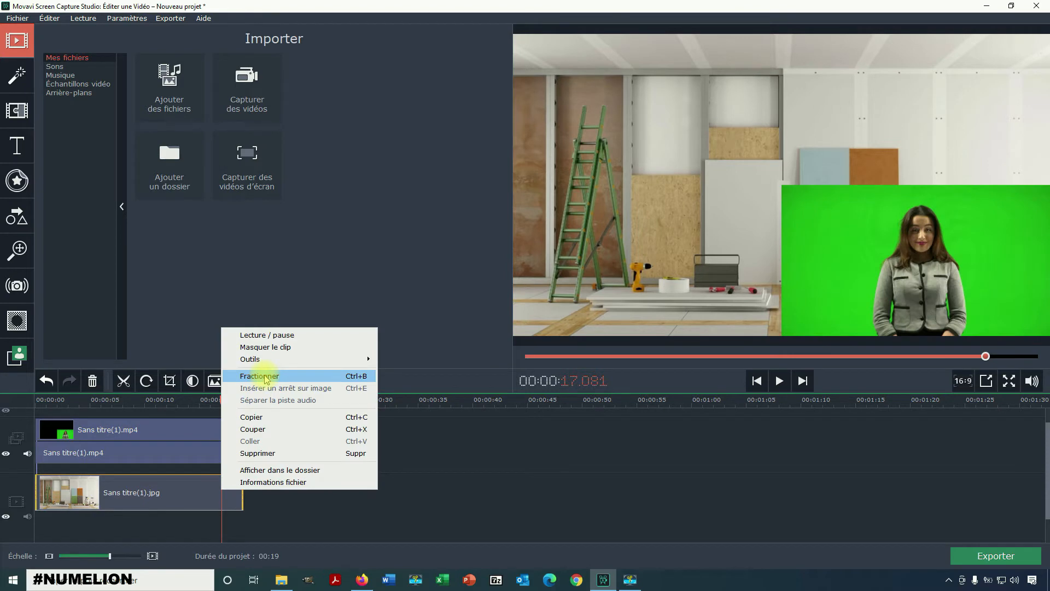
left_click(265, 376)
key("Delete")
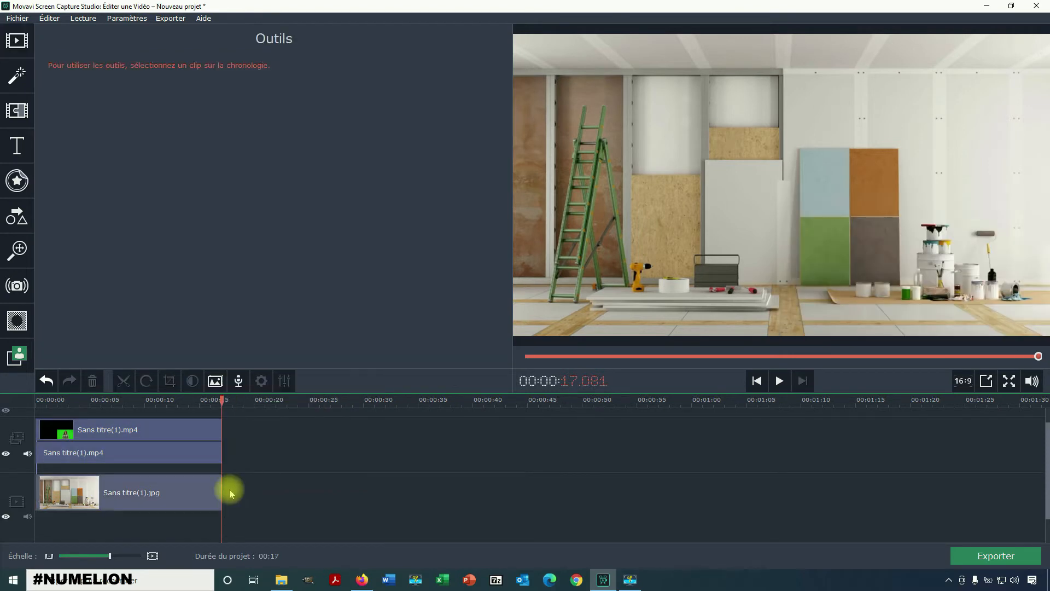
Move the green-screen overlay towards the lower middle of the picture and enlarge it over the background image
left_click(141, 429)
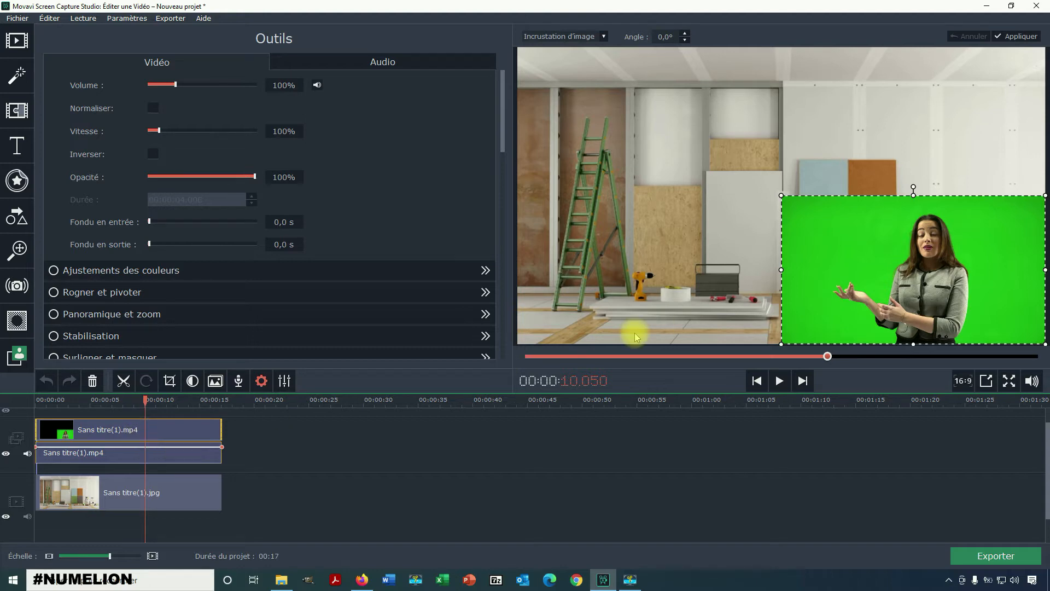
left_click_drag(1001, 326, 791, 293)
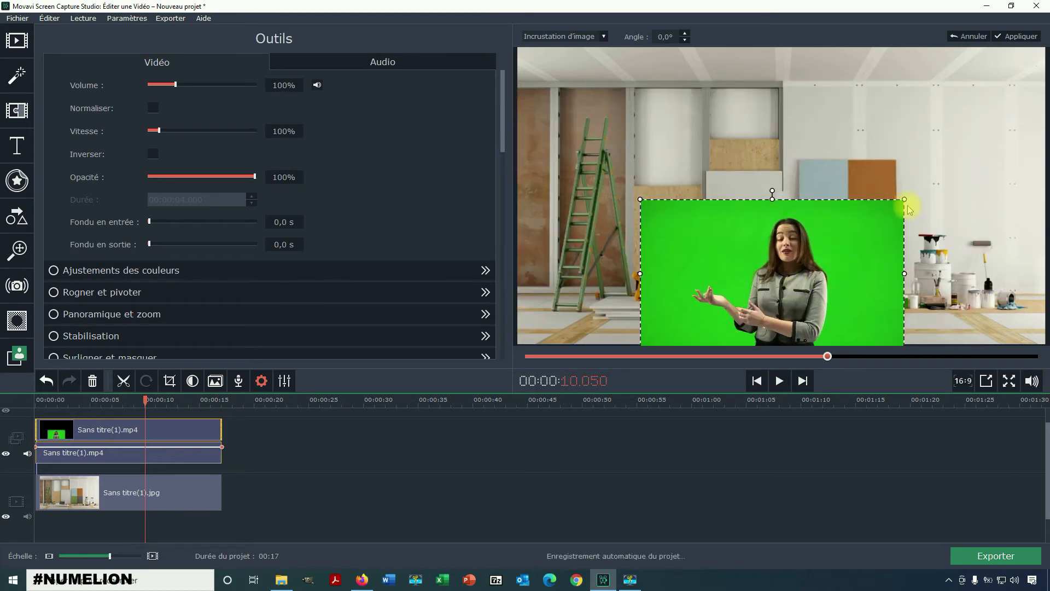
left_click_drag(904, 199, 1008, 141)
left_click_drag(882, 213, 866, 209)
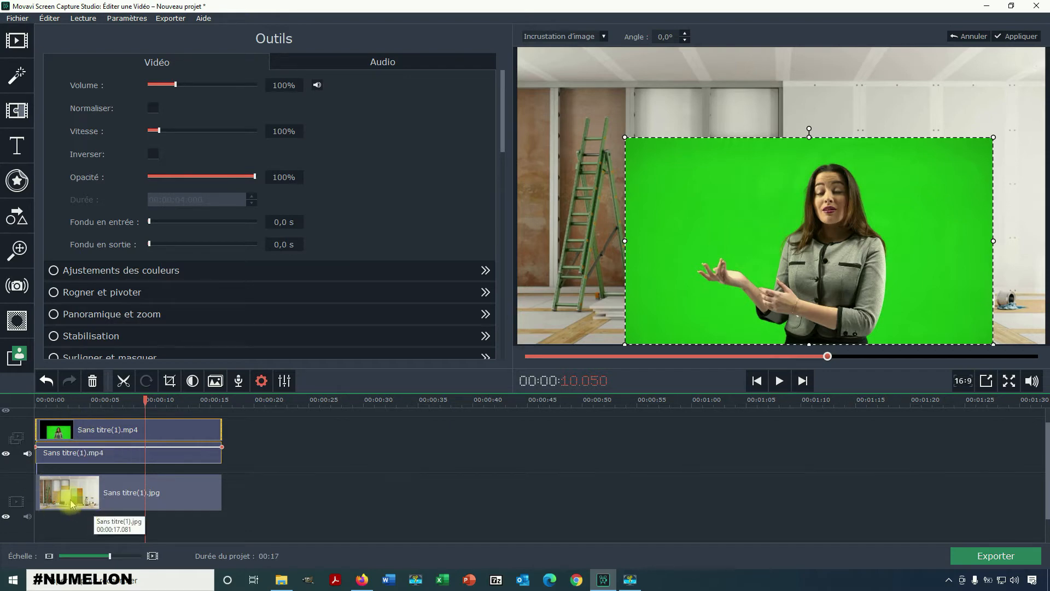
Apply a chroma key to the overlay video with its green background as the transparent colour
left_click(19, 358)
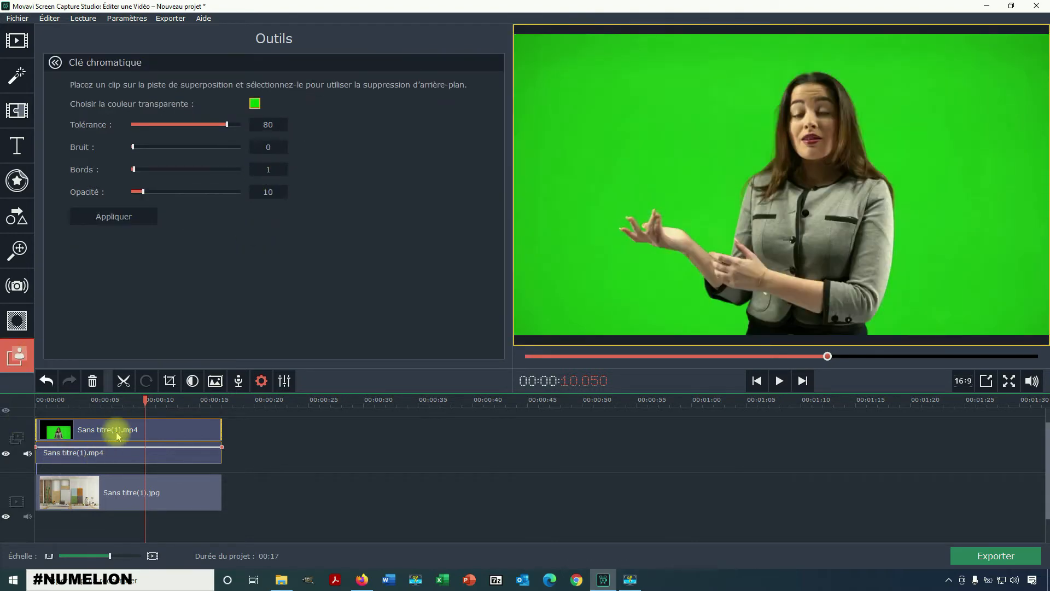
left_click(81, 429)
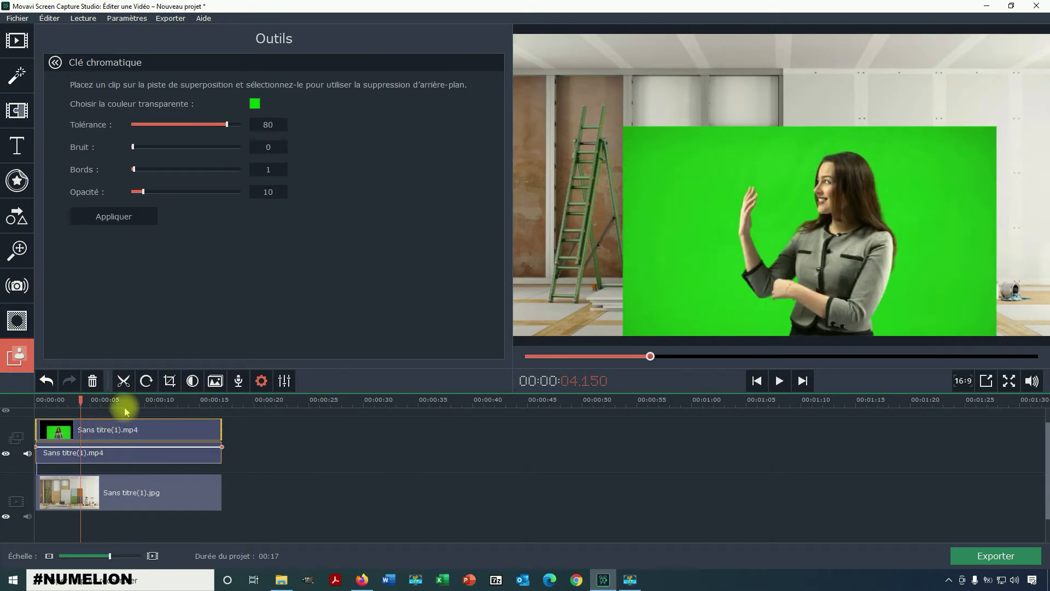
left_click(254, 103)
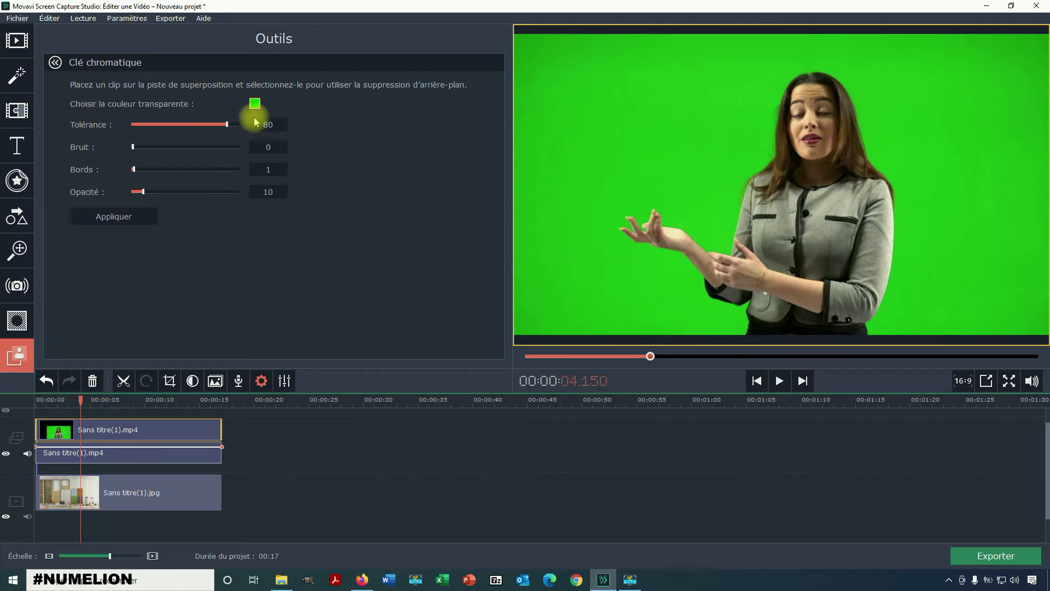
left_click(133, 224)
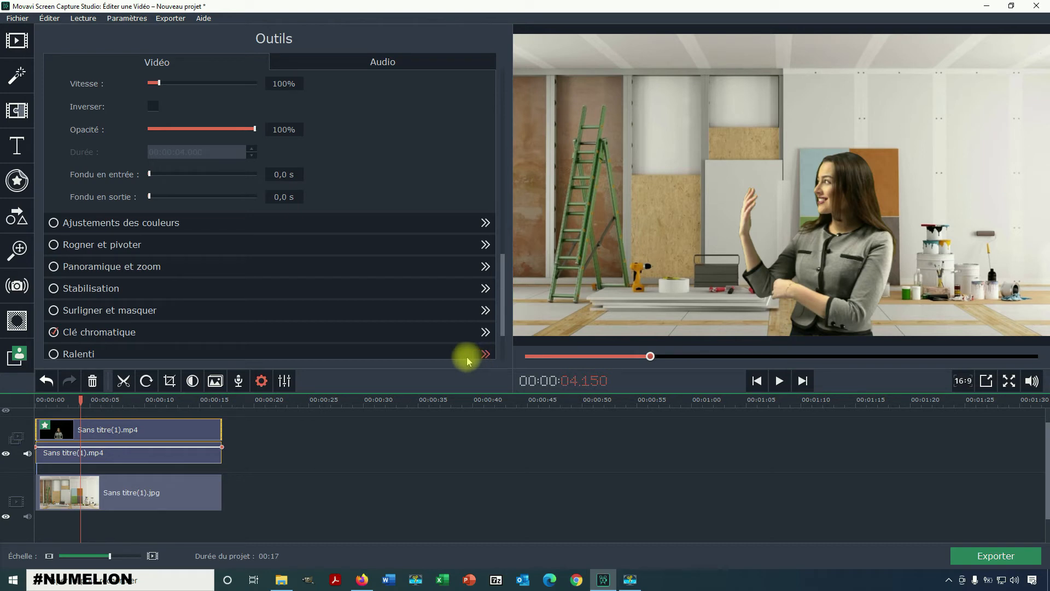
Reposition the keyed presenter near the middle of the background and play the composite from the start
left_click(125, 439)
mouse_move(749, 279)
left_mouse_down()
mouse_move(736, 278)
mouse_move(756, 272)
left_mouse_up()
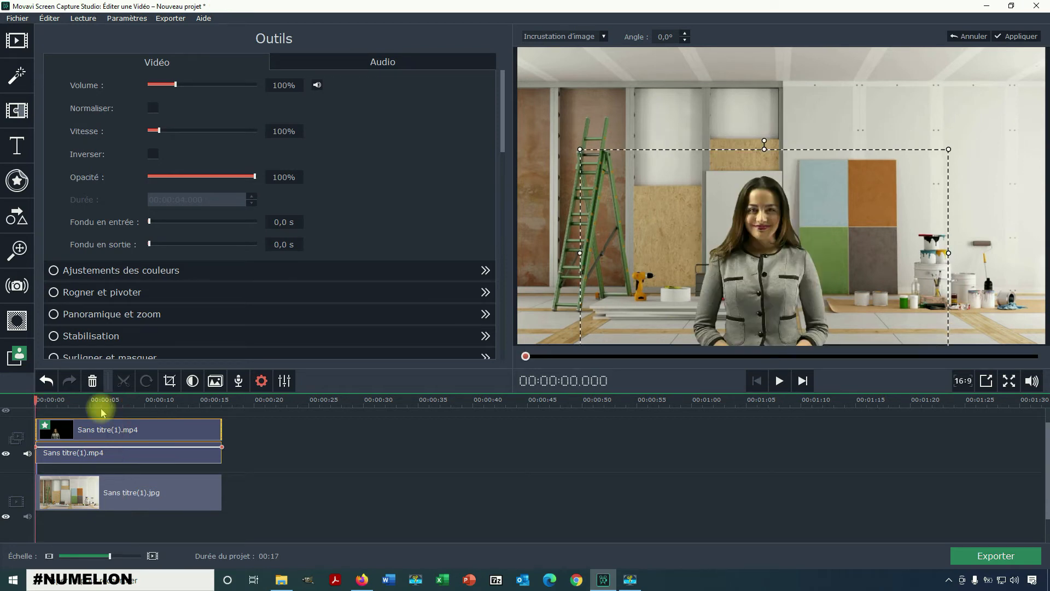
key("space")
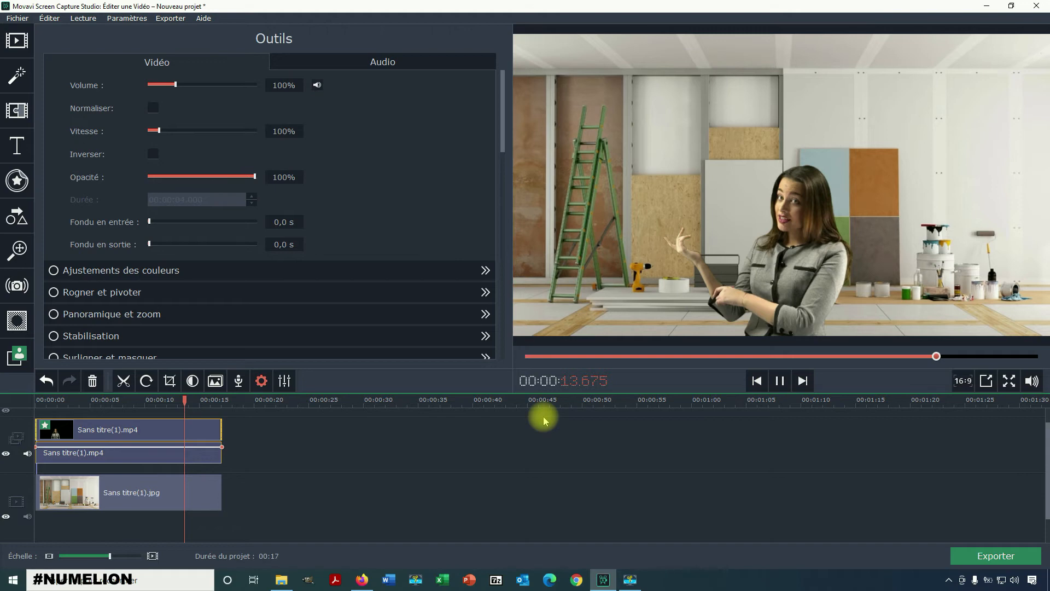
Set up the video export with the file name test and the Desktop as the destination folder
key("ctrl+e")
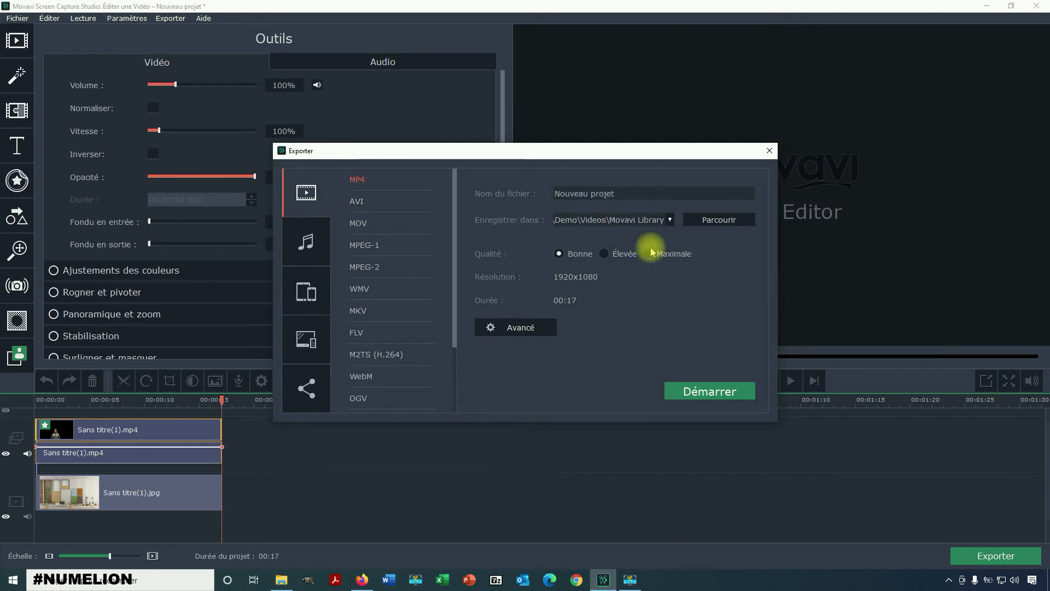
left_click(628, 199)
left_click_drag(592, 197, 520, 195)
triple_click(622, 192)
type("test")
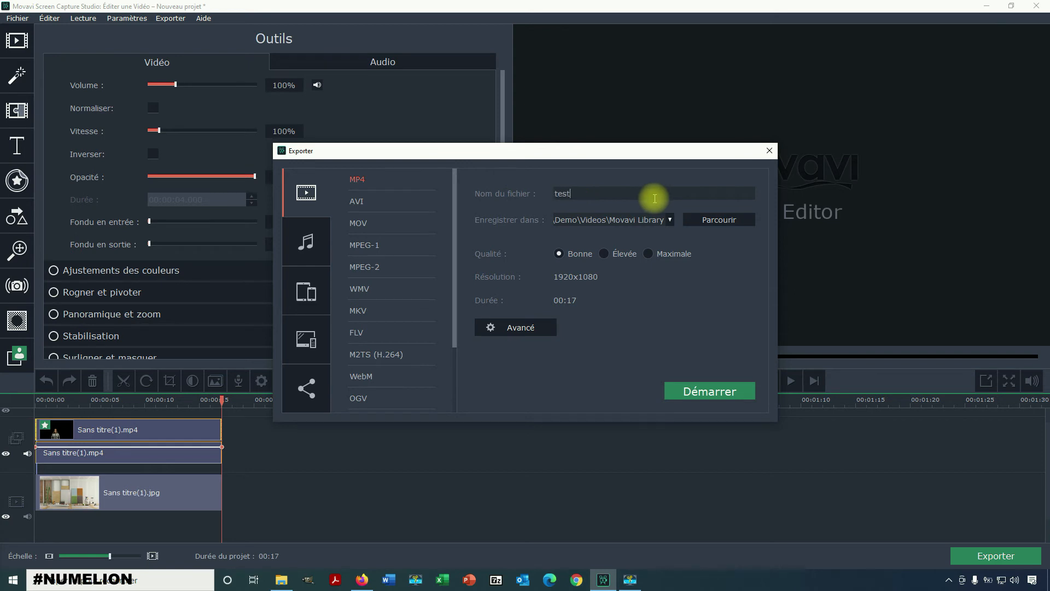
left_click(722, 224)
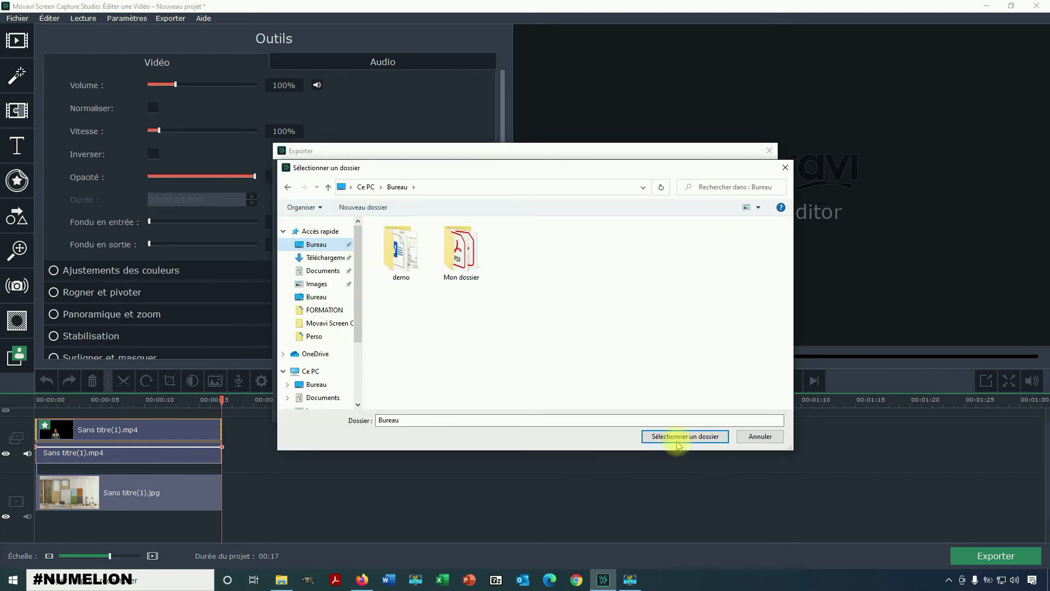
left_click(678, 444)
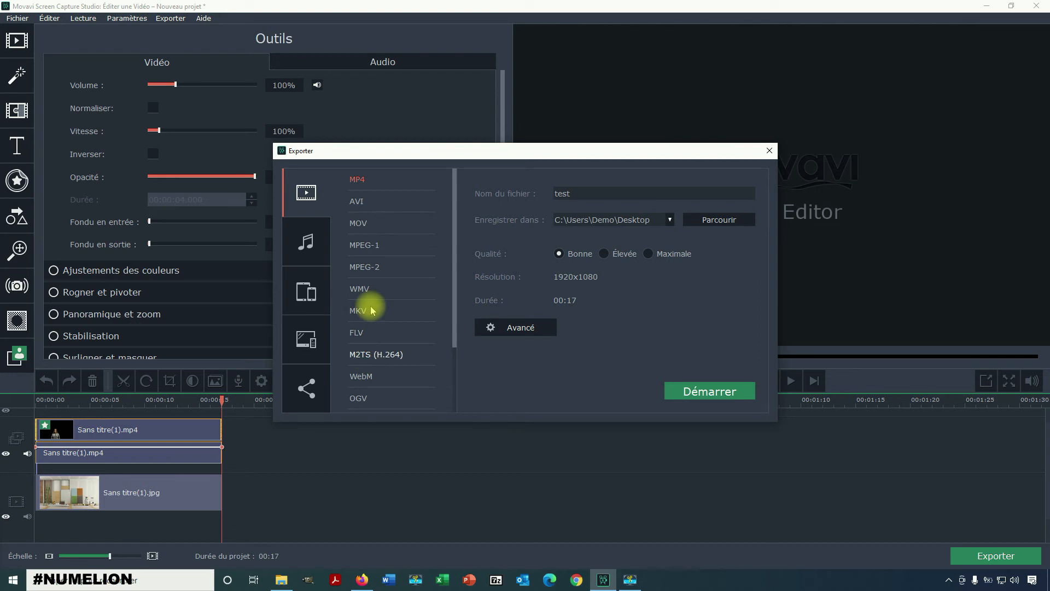
Set the export frame rate to 20 in the advanced MP4 settings
left_click(528, 328)
left_click(512, 265)
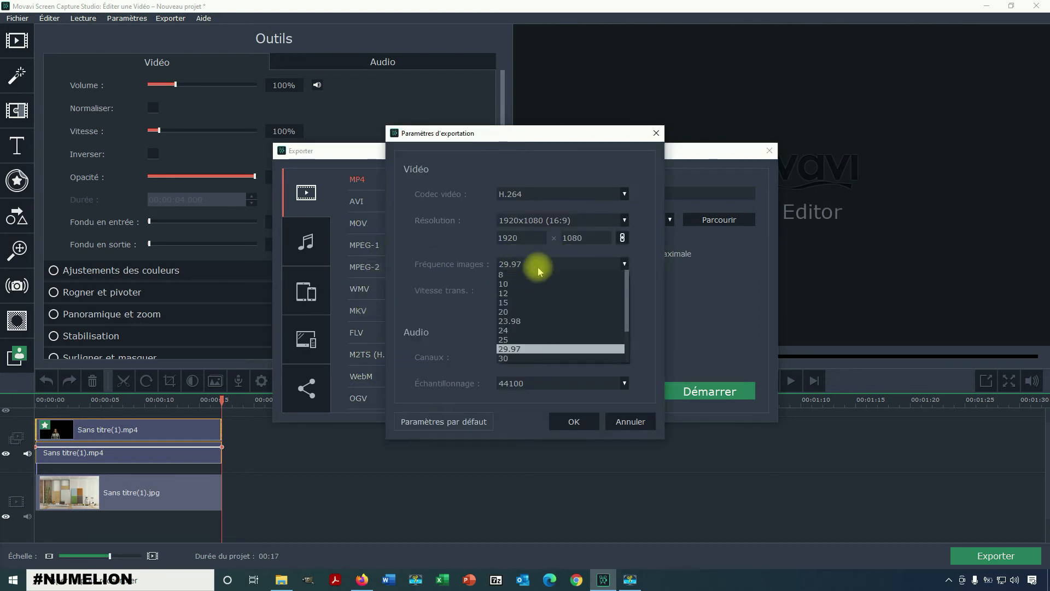
left_click(504, 311)
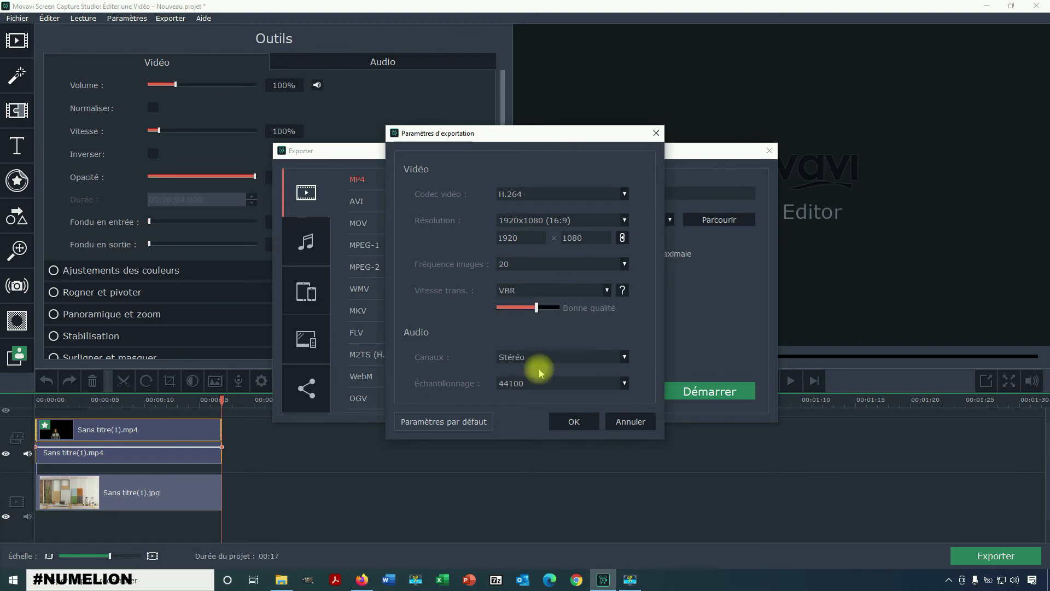
left_click(569, 422)
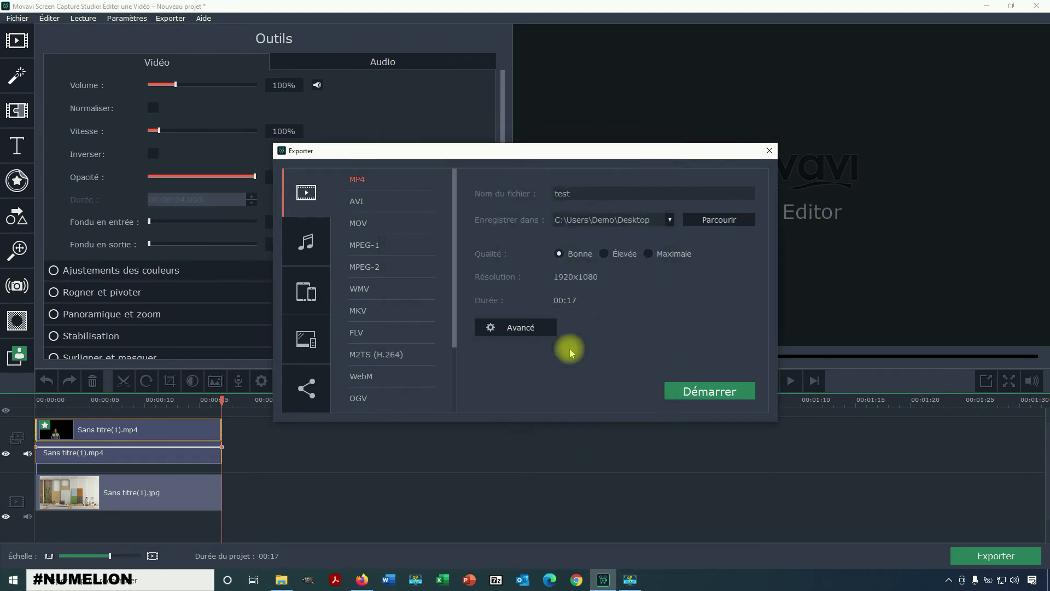
Export the video as test-2 instead of overwriting the existing file, and minimize the editor to show the desktop
left_click(710, 392)
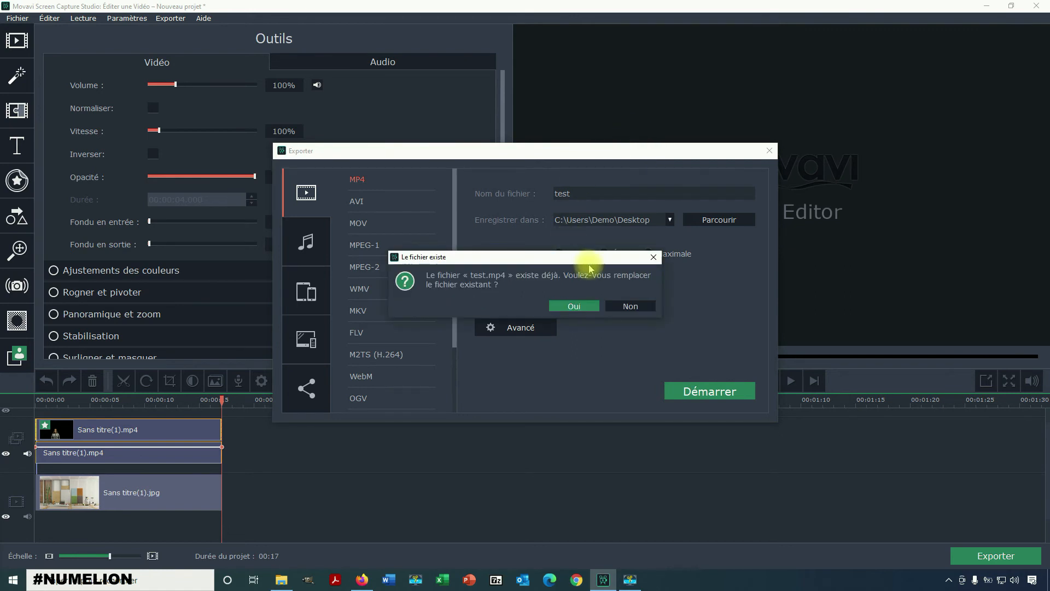
left_click(629, 305)
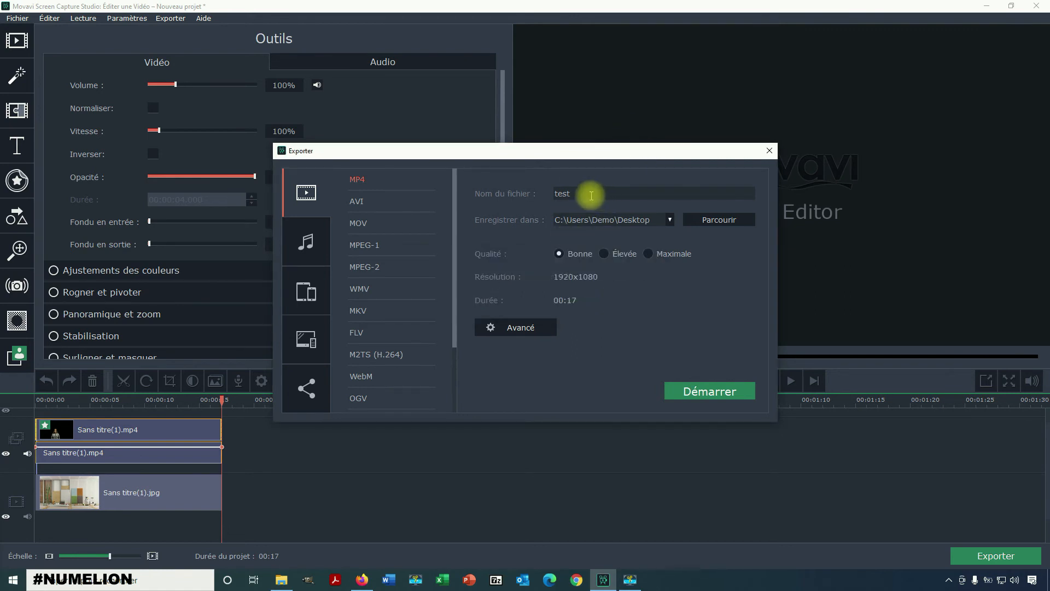
left_click(591, 195)
type("-")
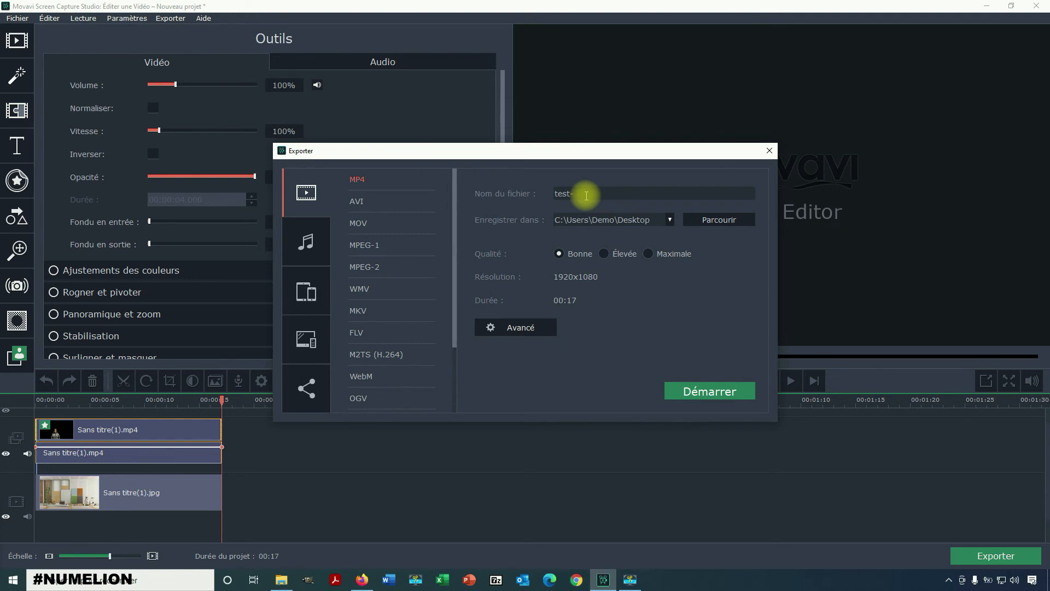
type("2")
key("Return")
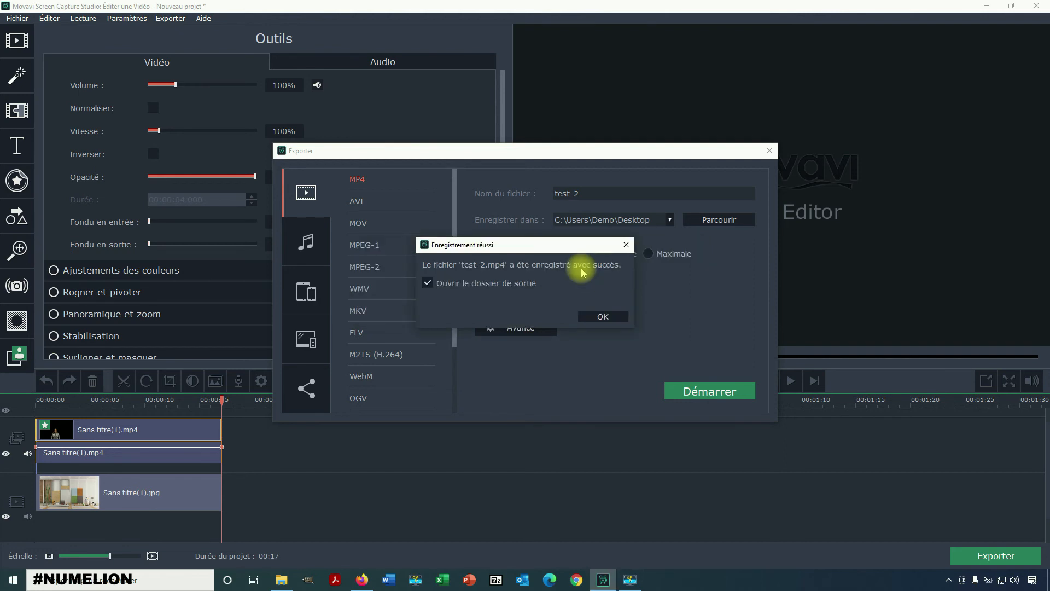
key("Return")
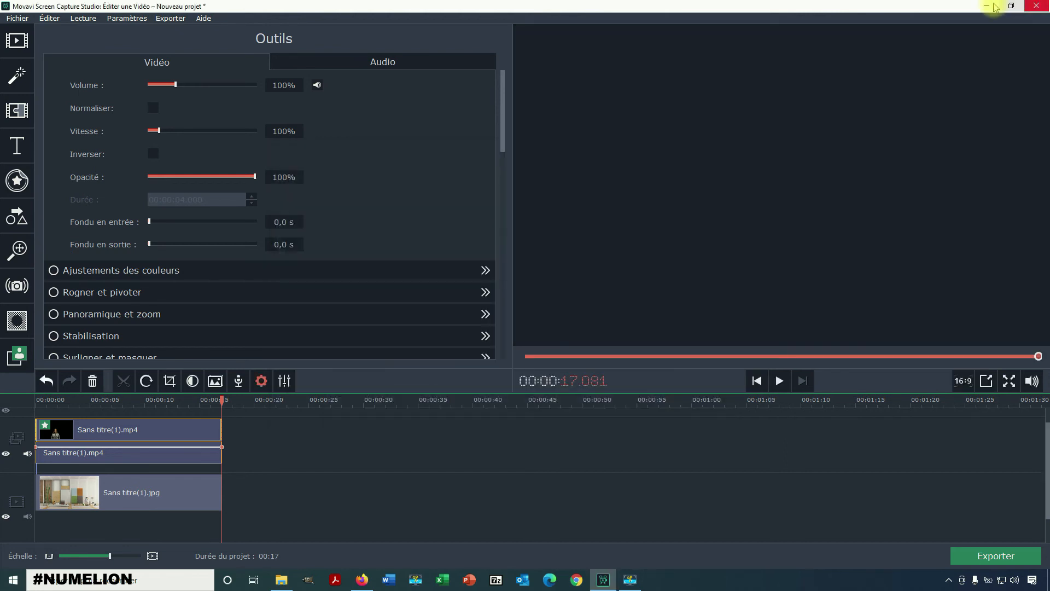
left_click(989, 8)
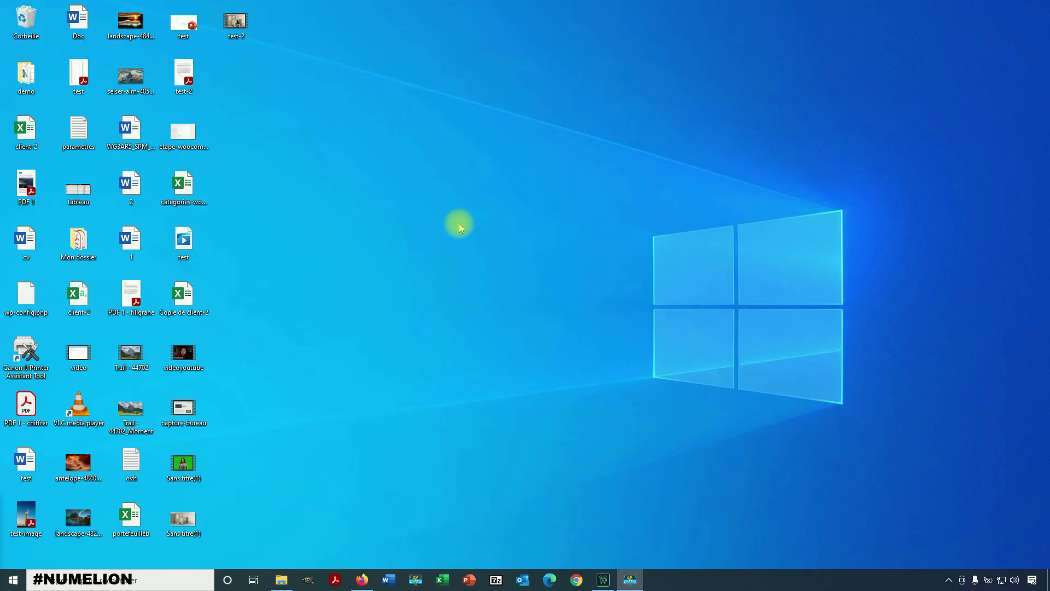